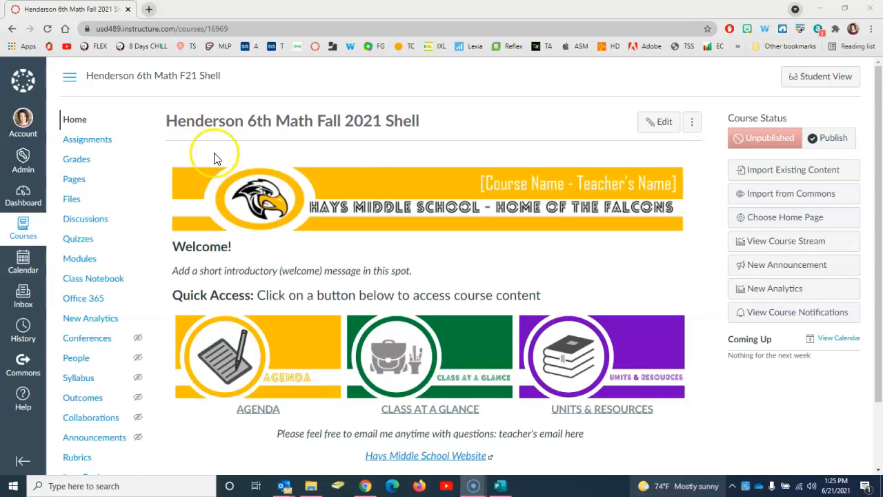
# Go to the course's Pages section from the course navigation
pyautogui.click(75, 181)
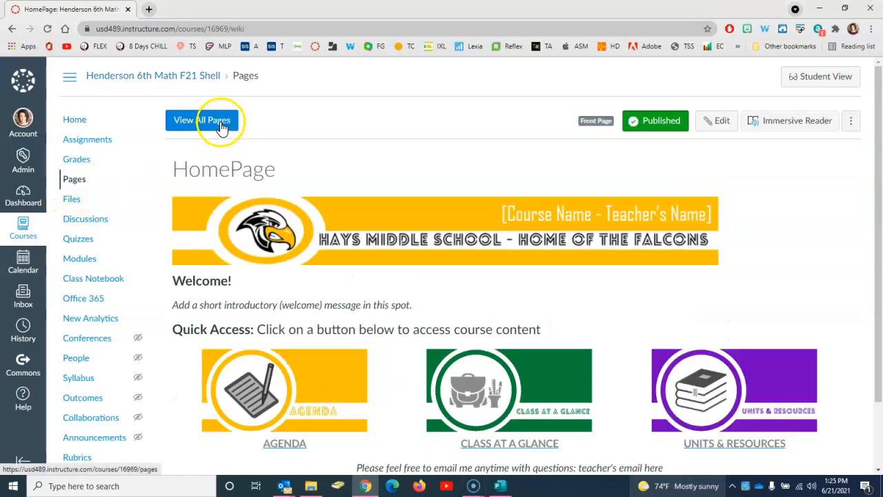
# List all course pages and bring up the link options for the August 24-28 page
pyautogui.click(221, 128)
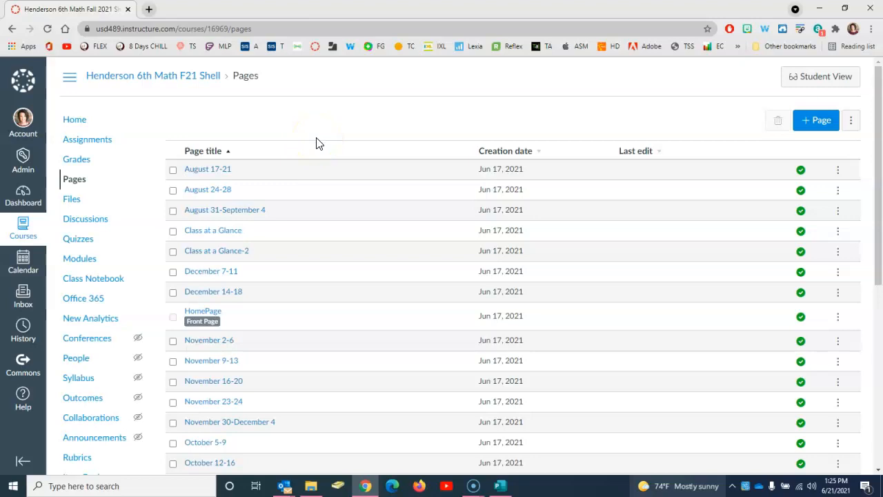
pyautogui.scroll(-1, 316, 143)
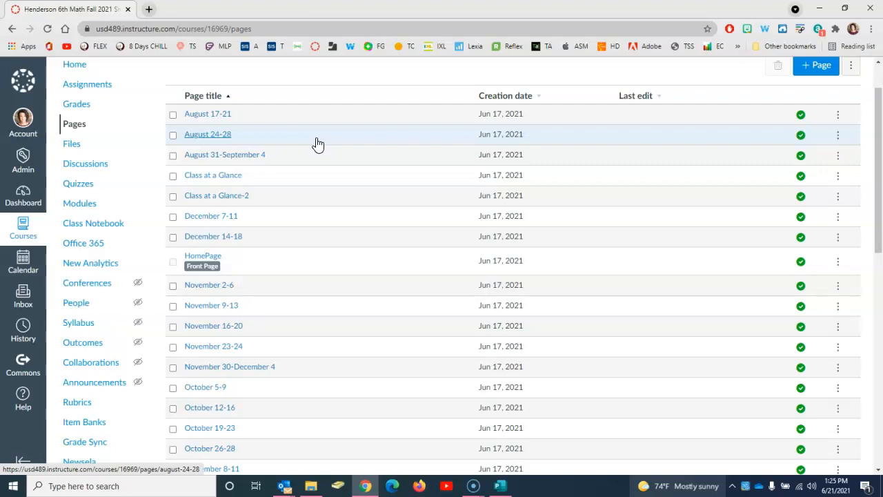
pyautogui.click(296, 142)
pyautogui.click(256, 143)
pyautogui.click(298, 145)
pyautogui.click(294, 144)
pyautogui.rightClick(209, 140)
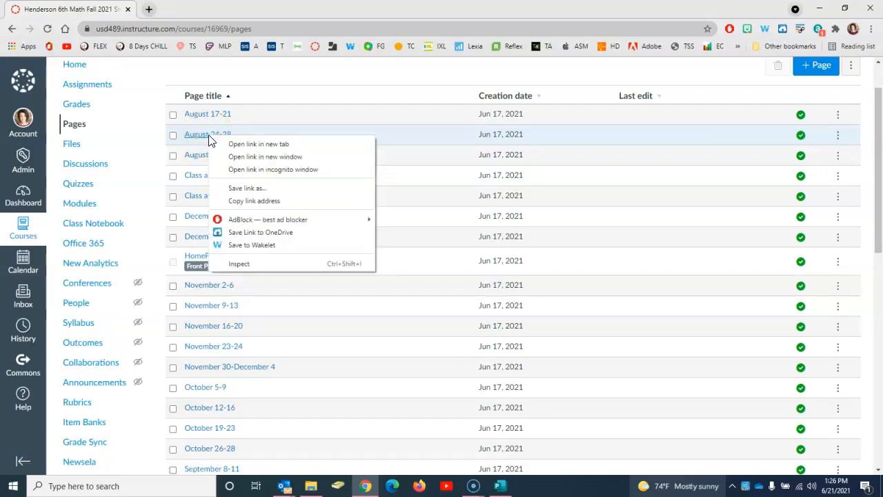
# Open August 24-28 in a new tab, then open the Week 1: August 18-20 page
pyautogui.click(242, 146)
pyautogui.scroll(-3, 279, 146)
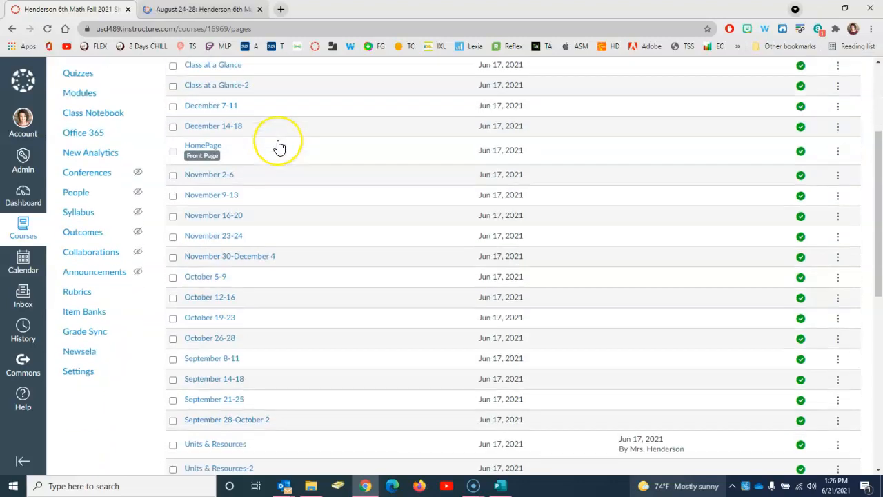
pyautogui.scroll(-1, 278, 146)
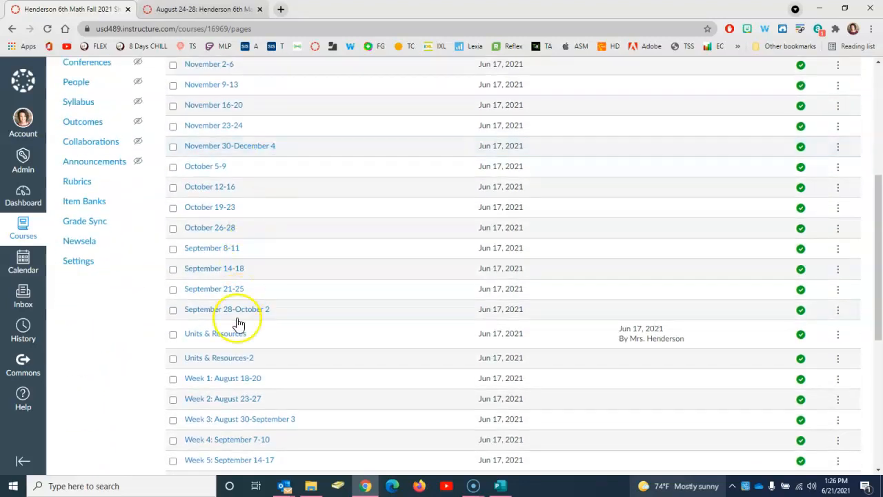
pyautogui.scroll(2, 310, 257)
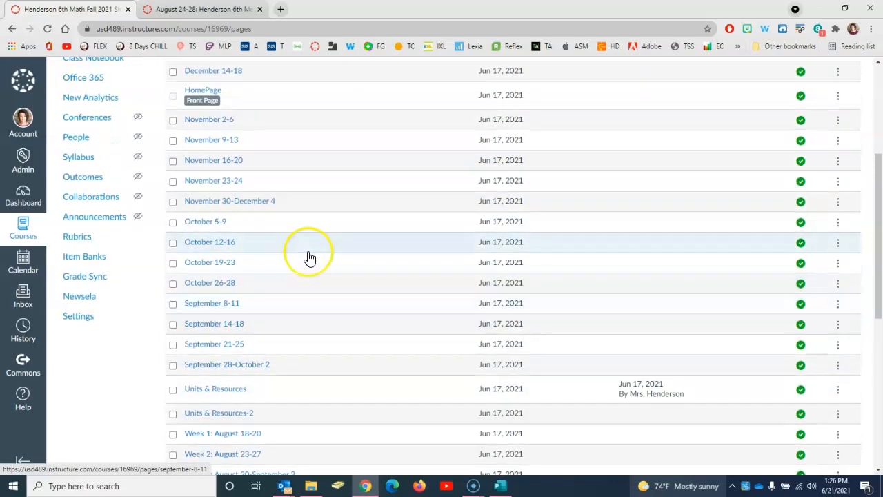
pyautogui.scroll(-2, 310, 257)
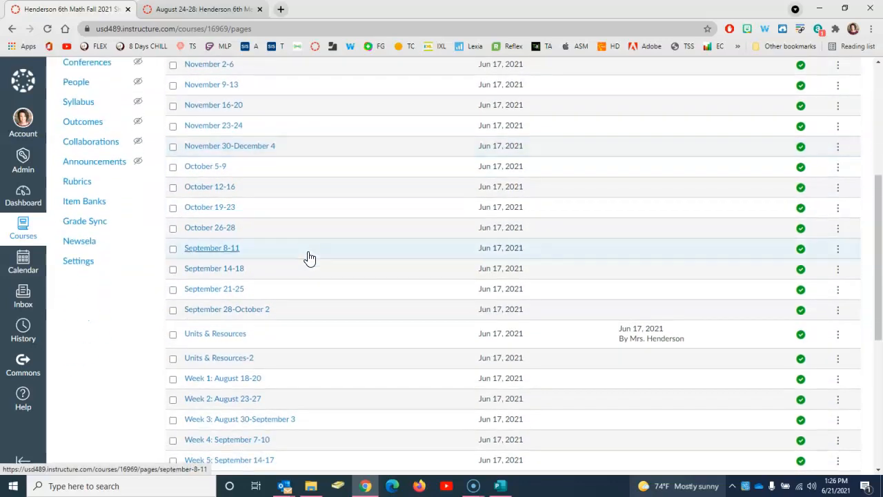
pyautogui.scroll(-2, 310, 258)
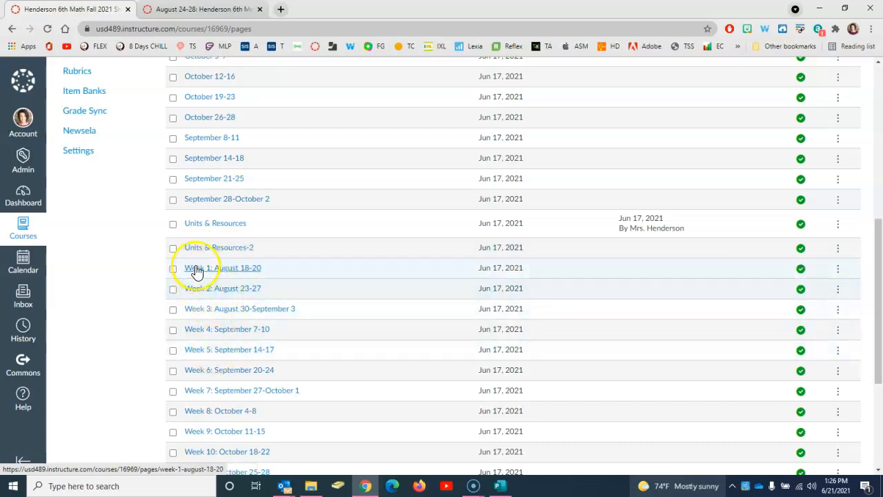
pyautogui.scroll(-1, 221, 276)
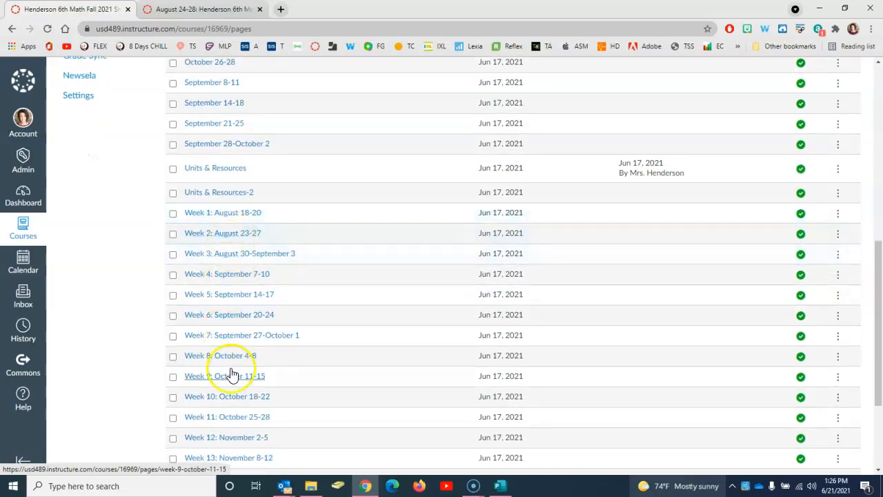
pyautogui.click(236, 215)
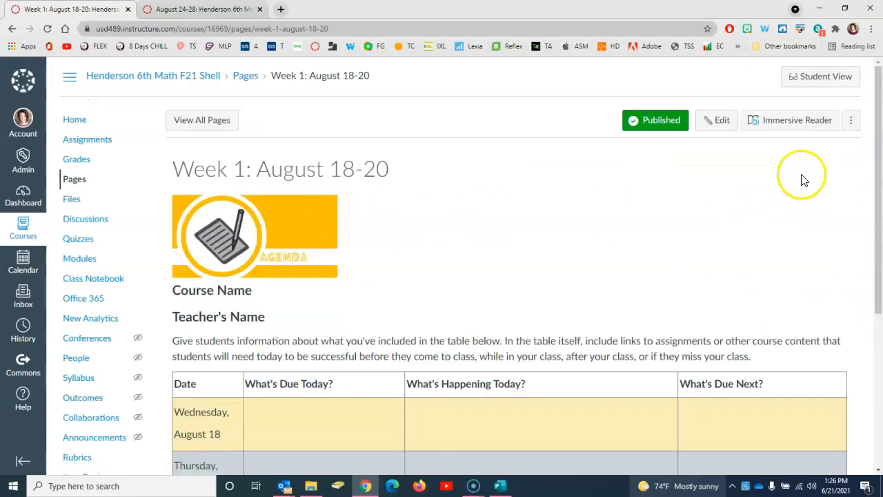
# Start editing the Week 1 page and enlarge the editor area
pyautogui.click(719, 122)
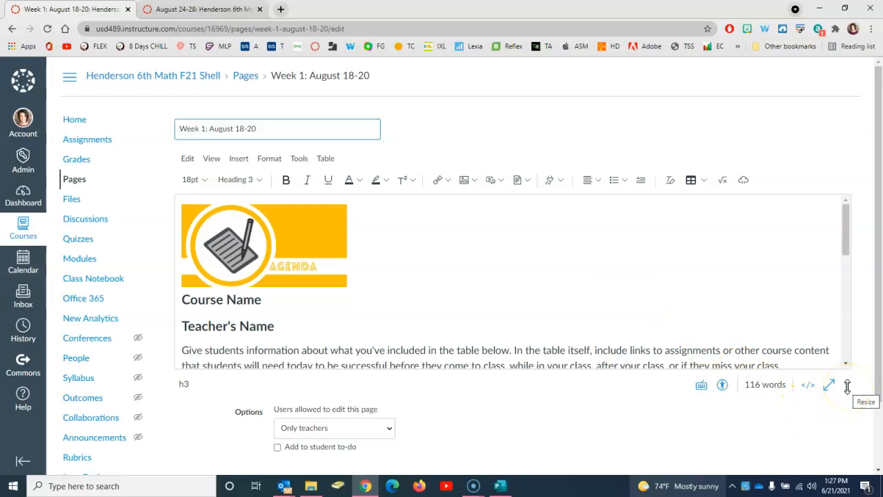
pyautogui.moveTo(848, 386); pyautogui.dragTo(854, 477)
pyautogui.scroll(-1, 517, 297)
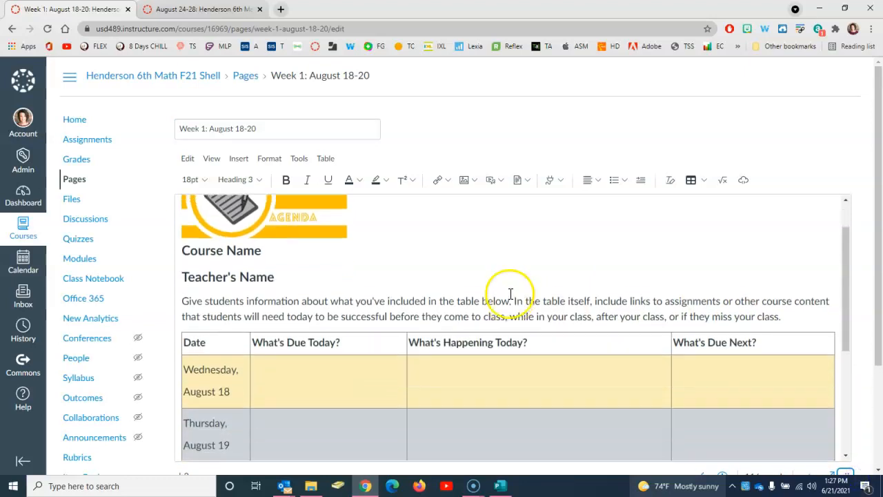
pyautogui.scroll(1, 510, 293)
# Replace the placeholder headings with '6th Grade Math Fall 2021' and the teacher's name
pyautogui.tripleClick(247, 299)
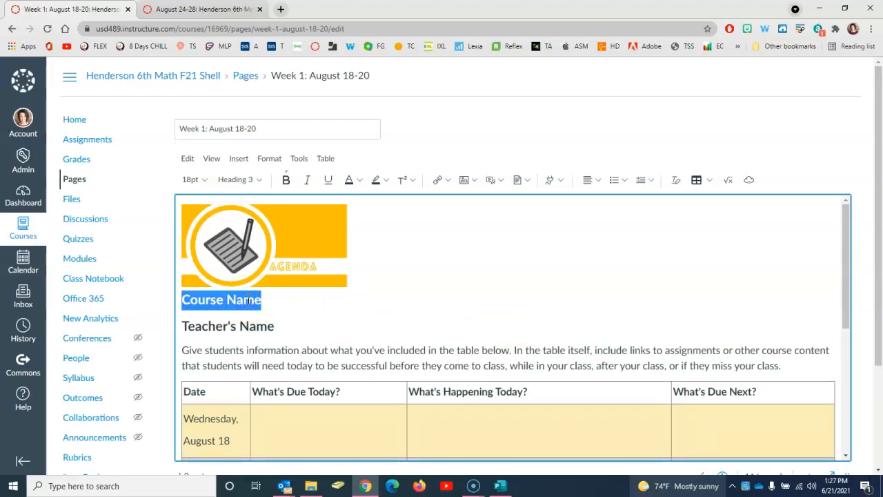
pyautogui.write('6th Grade Math Fall 202')
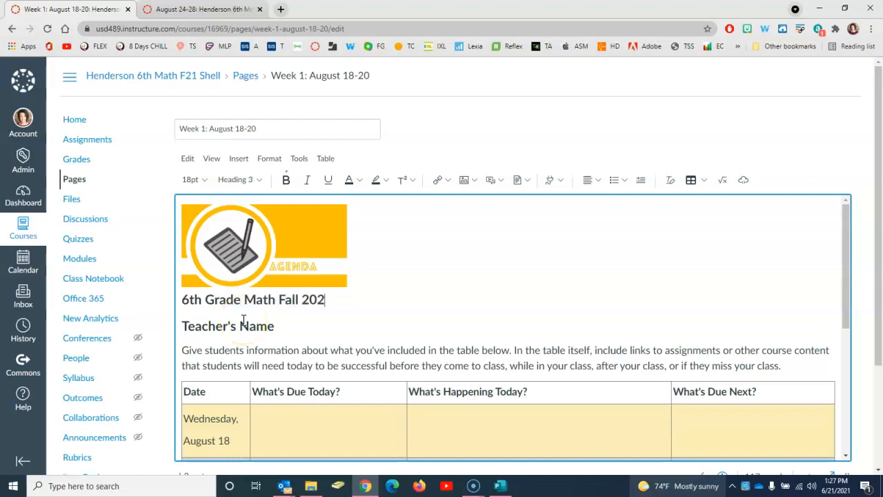
pyautogui.moveTo(276, 327); pyautogui.dragTo(208, 327)
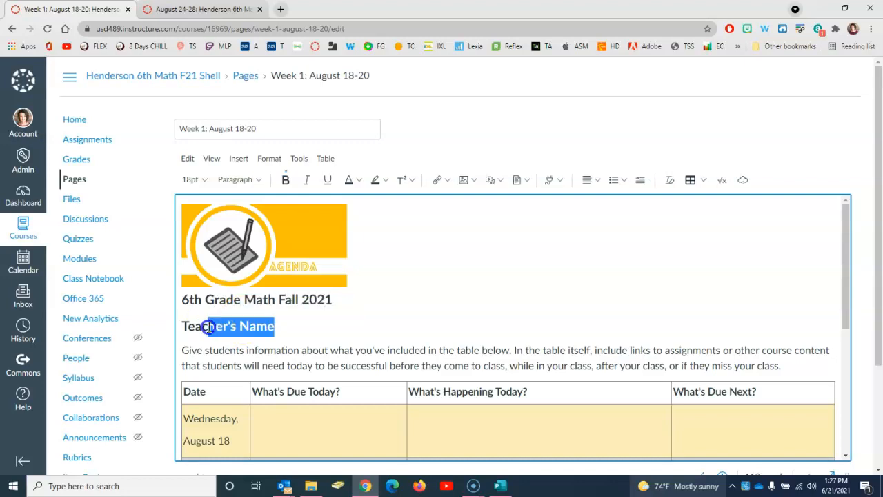
pyautogui.tripleClick(208, 327)
pyautogui.write('Mrs. Henderson')
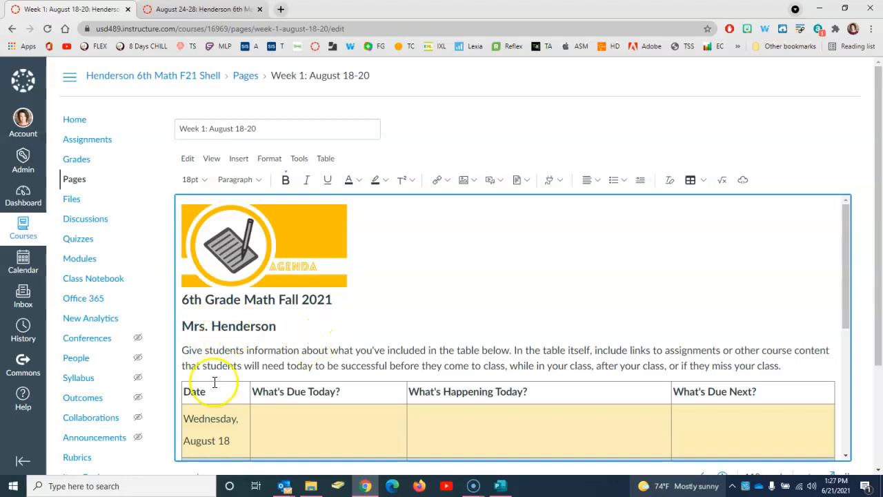
pyautogui.scroll(-1, 386, 345)
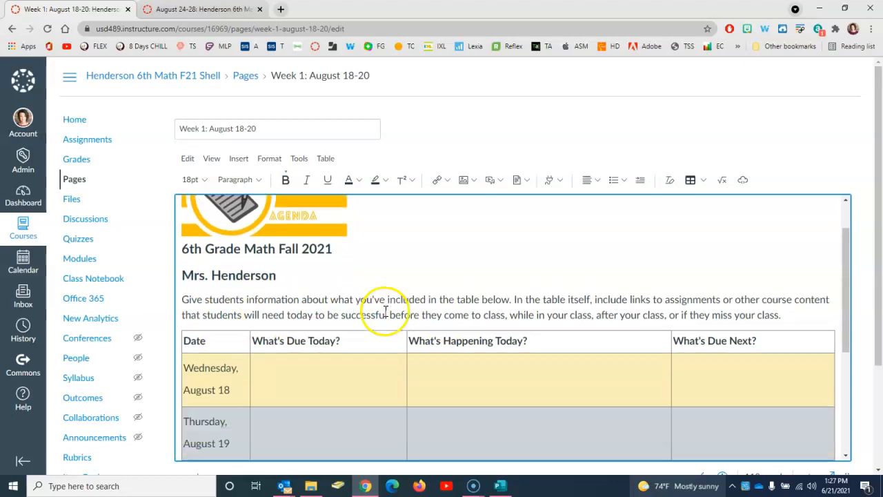
pyautogui.scroll(-1, 387, 311)
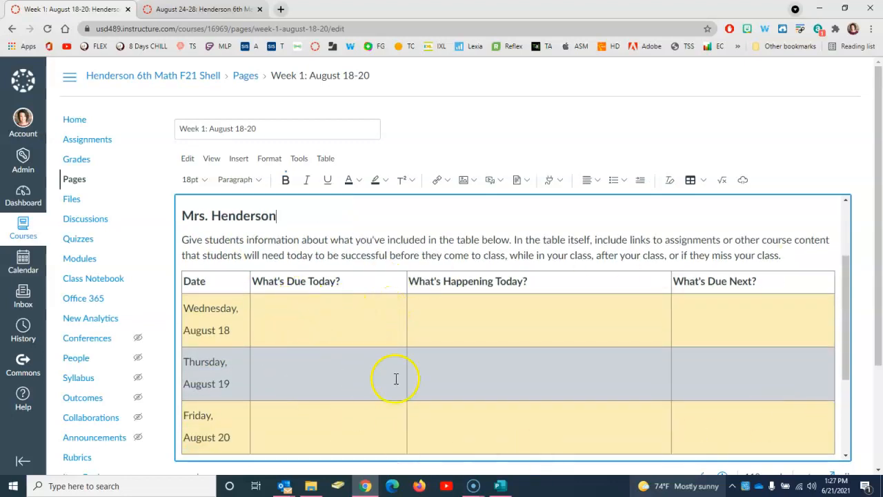
pyautogui.click(263, 198)
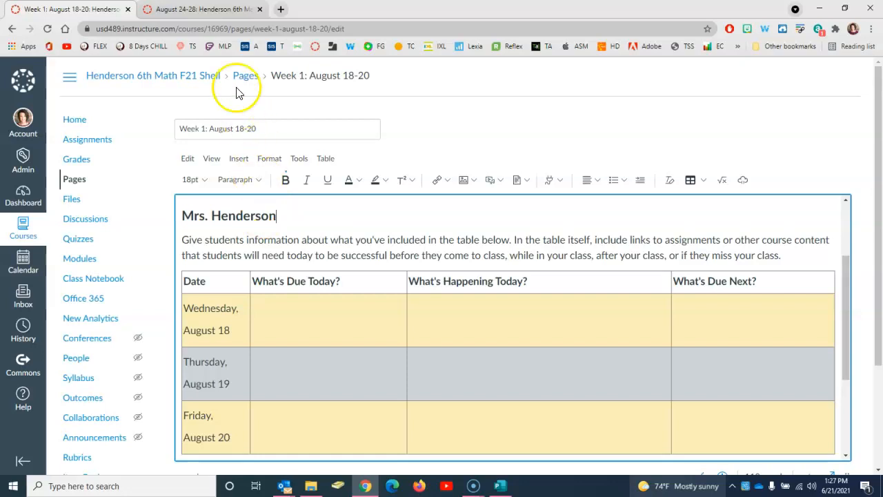
# Edit the August 24-28 page, enlarge its editor, and select Wednesday's three agenda cells
pyautogui.click(201, 9)
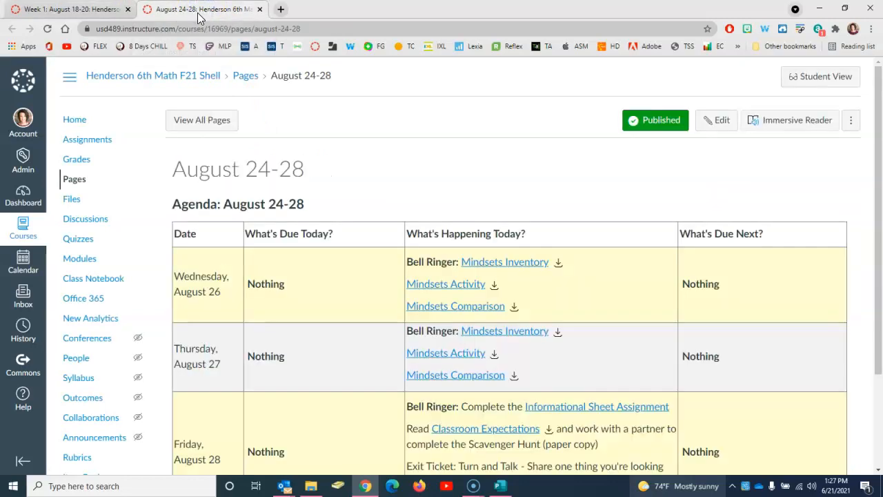
pyautogui.click(713, 124)
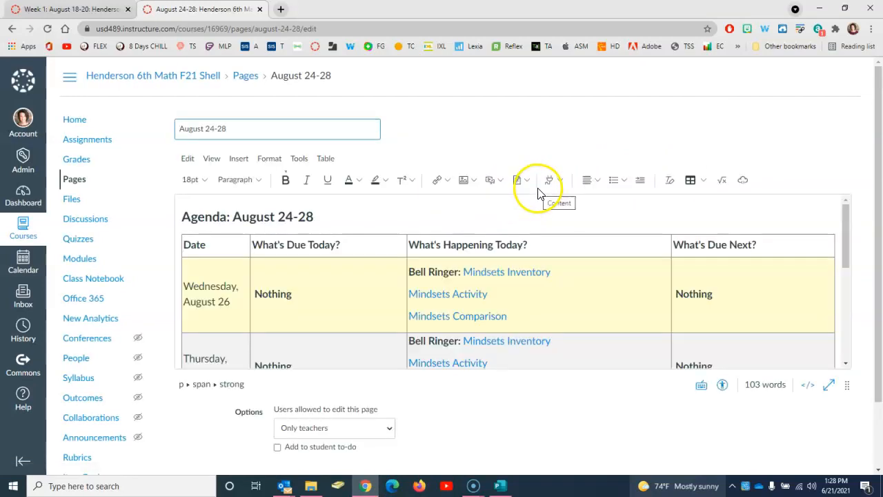
pyautogui.scroll(-1, 856, 188)
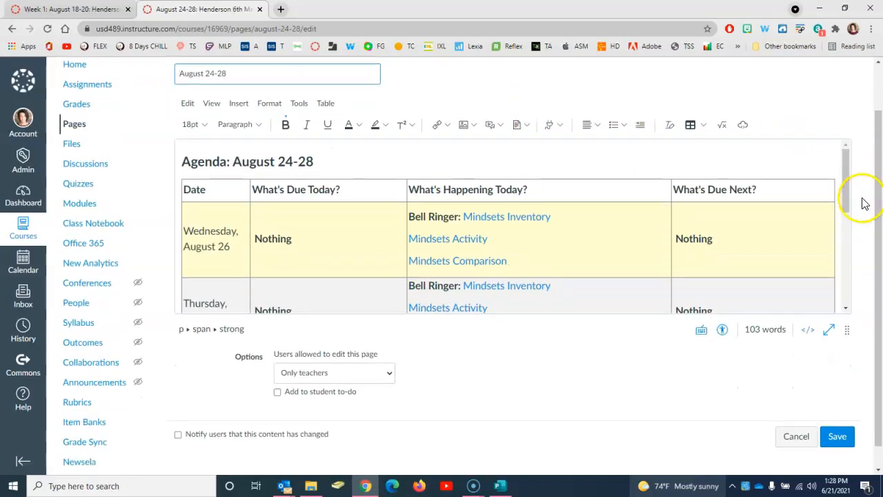
pyautogui.moveTo(846, 330); pyautogui.dragTo(844, 473)
pyautogui.moveTo(879, 343); pyautogui.dragTo(877, 368)
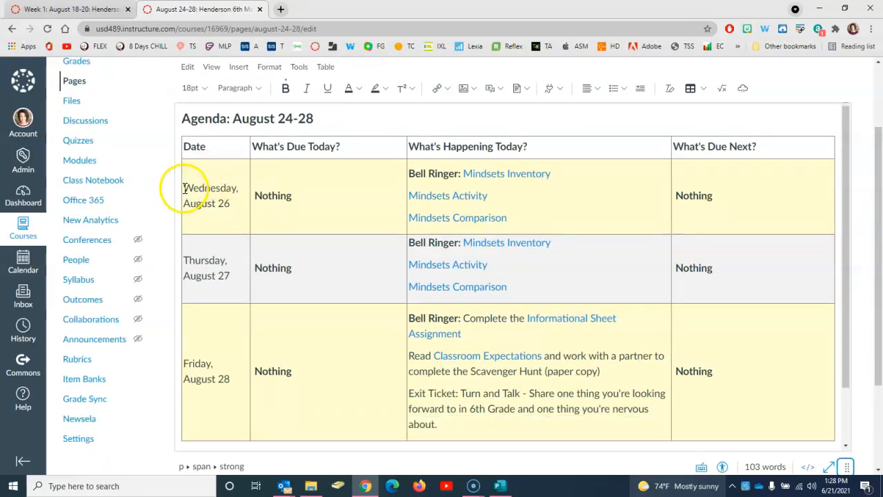
pyautogui.click(257, 197)
pyautogui.moveTo(257, 198); pyautogui.dragTo(716, 205)
pyautogui.hotkey('ctrl', 'c')
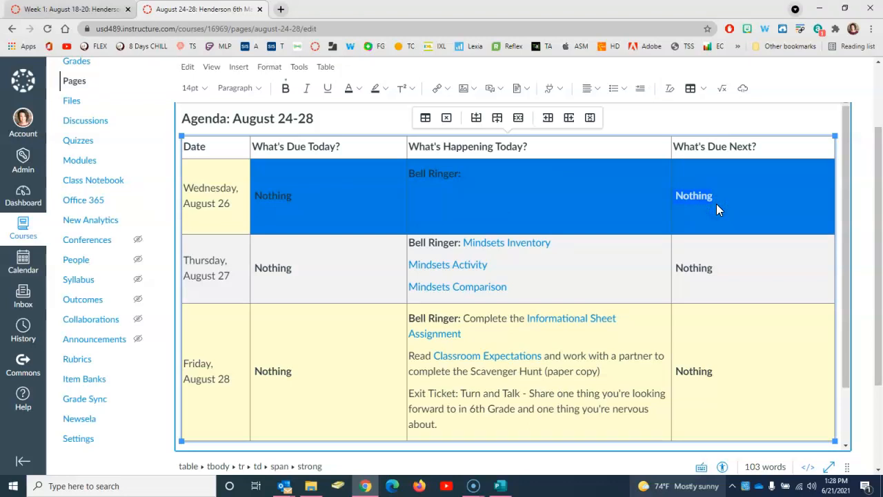
# Paste the copied Wednesday agenda cells into the Week 1 table's Wednesday row
pyautogui.click(59, 13)
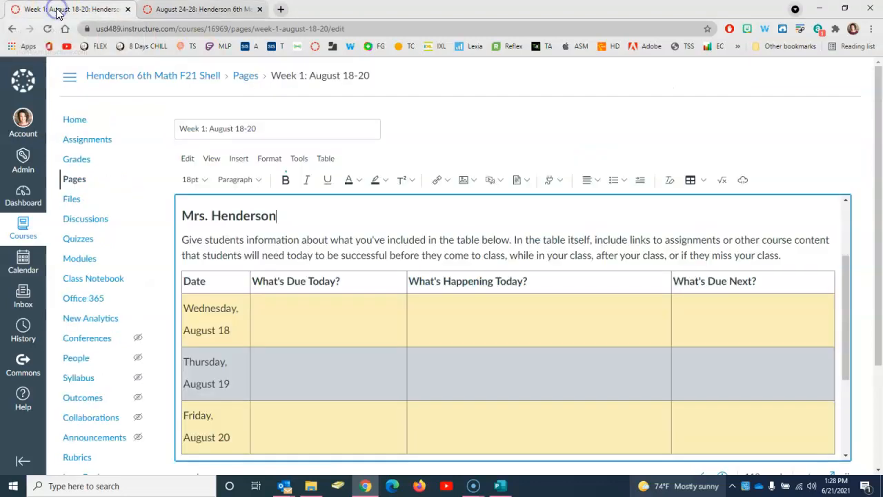
pyautogui.click(309, 322)
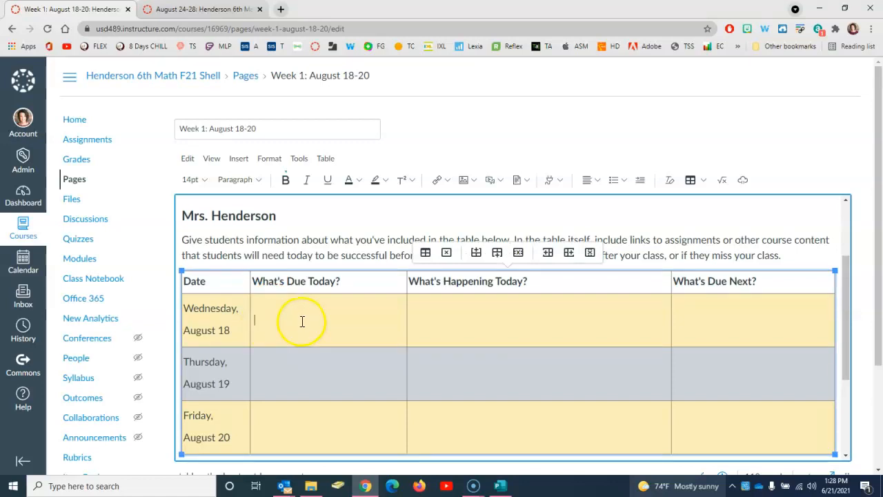
pyautogui.hotkey('ctrl', 'v')
pyautogui.click(301, 316)
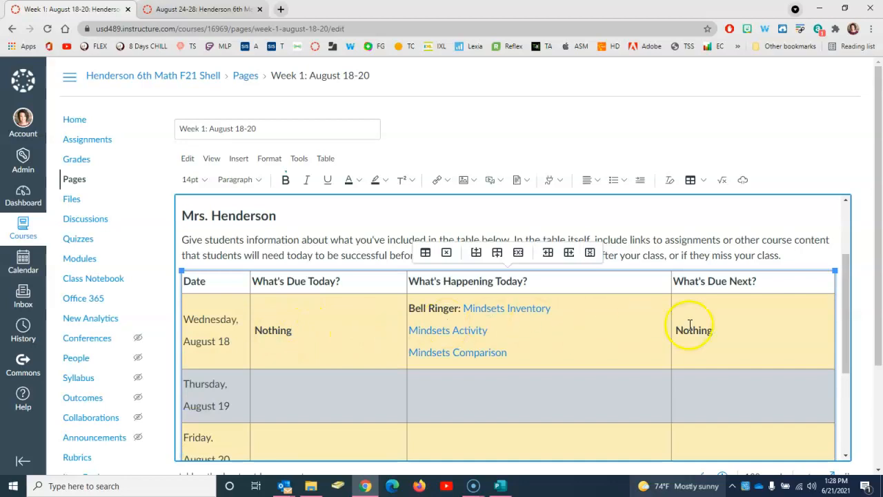
# Copy the Thursday and Friday cells from August 24-28 into Week 1's Thursday row
pyautogui.click(223, 10)
pyautogui.click(303, 271)
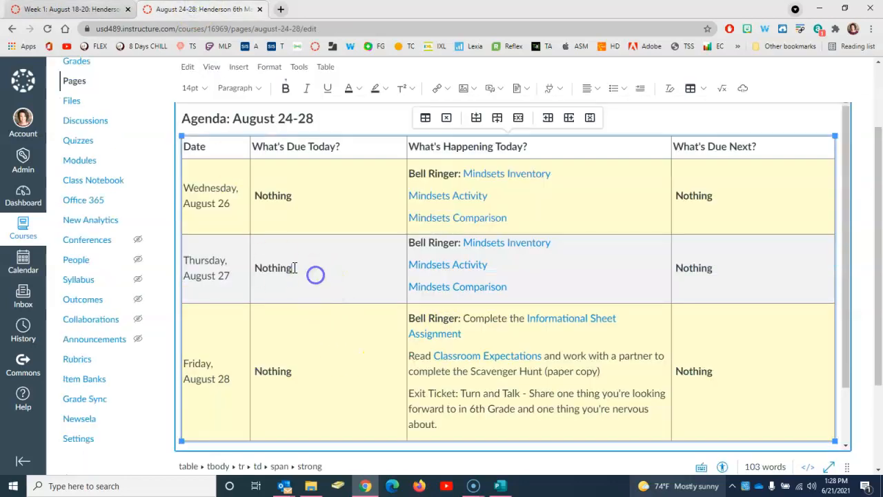
pyautogui.moveTo(253, 268); pyautogui.dragTo(692, 371)
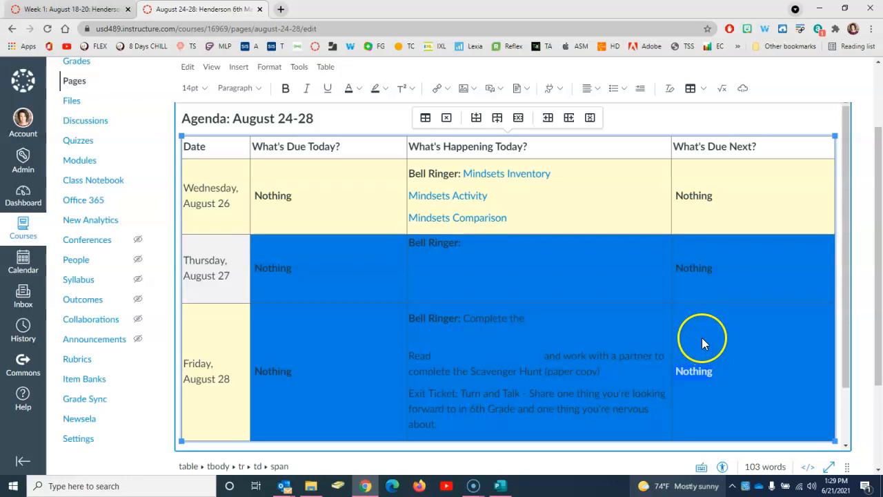
pyautogui.click(64, 11)
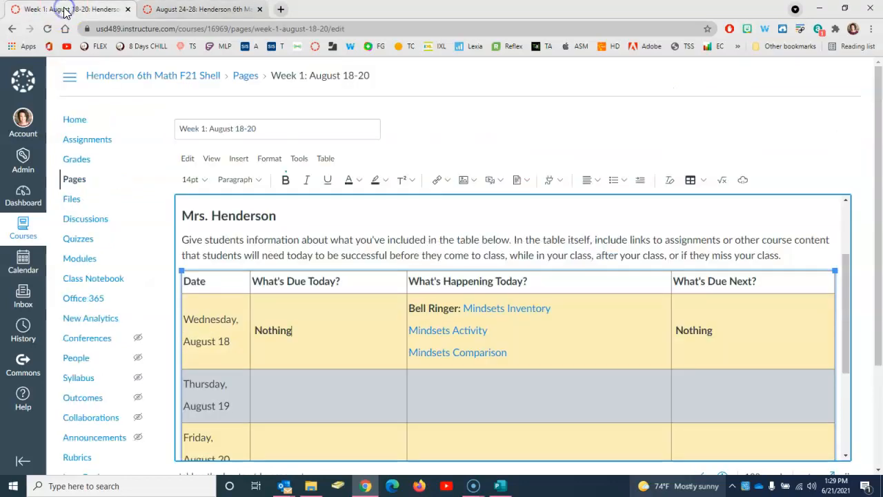
pyautogui.click(310, 398)
pyautogui.scroll(-1, 313, 391)
pyautogui.click(318, 336)
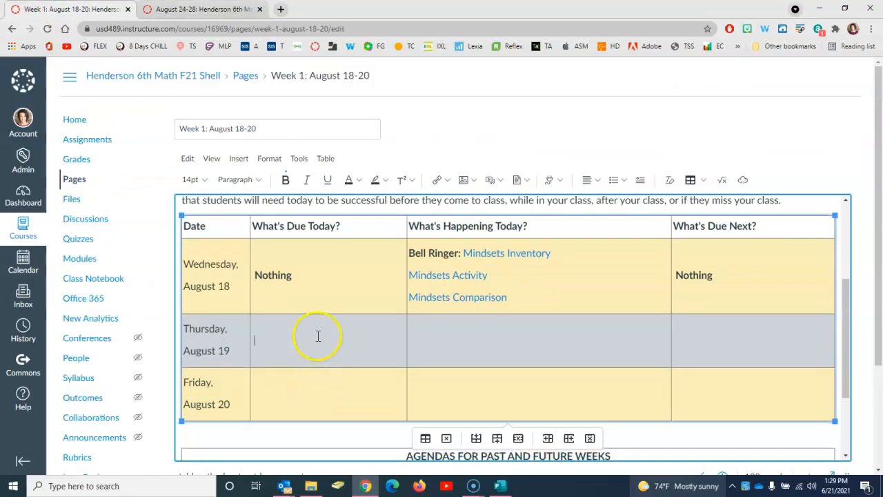
pyautogui.write("Nothing\tBell Ringer: Mindsets Inventory Mindsets Activity Mindsets Comparison\tNothing Nothing\tBell Ringer: Complete the Informational Sheet Assignment Read Classroom Expectations and work with a partner to complete the Scavenger Hunt (paper copy) Exit Ticket: Turn and Talk - Share one thing you're looking forward to in 6th Grade and one thing you're nervous about.\tNothing")
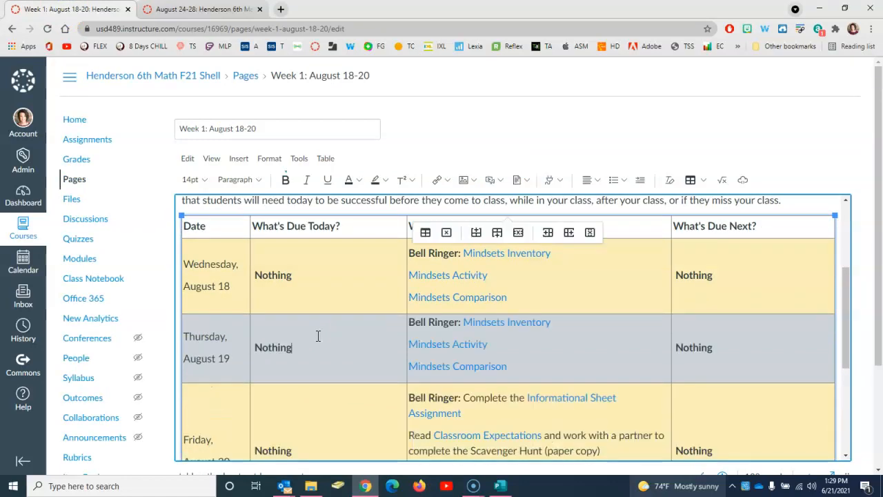
pyautogui.scroll(-2, 377, 349)
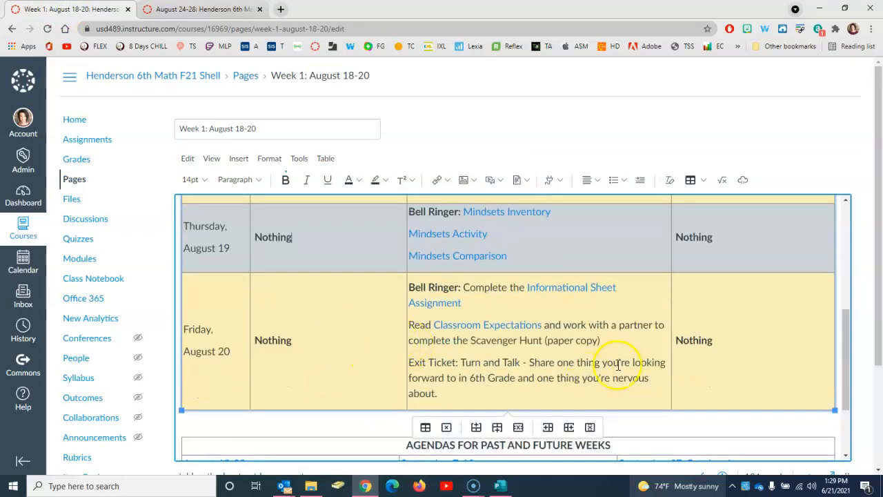
pyautogui.scroll(3, 407, 339)
pyautogui.scroll(-4, 414, 340)
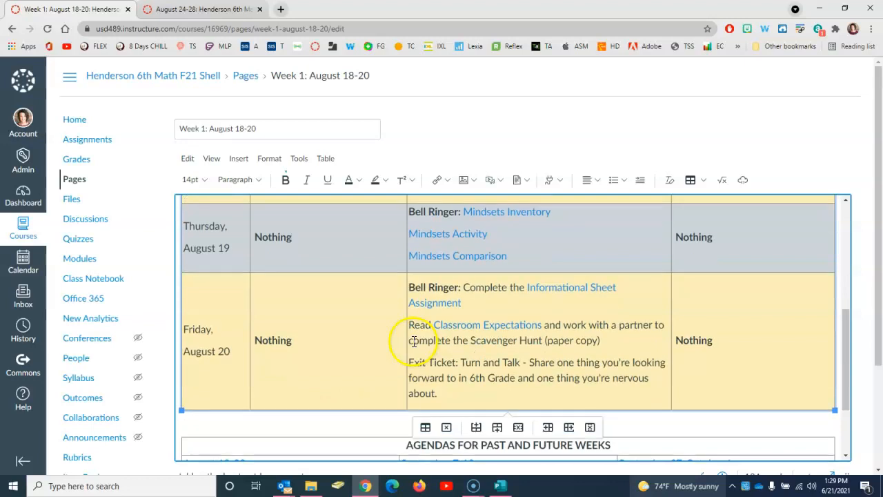
pyautogui.scroll(-2, 383, 334)
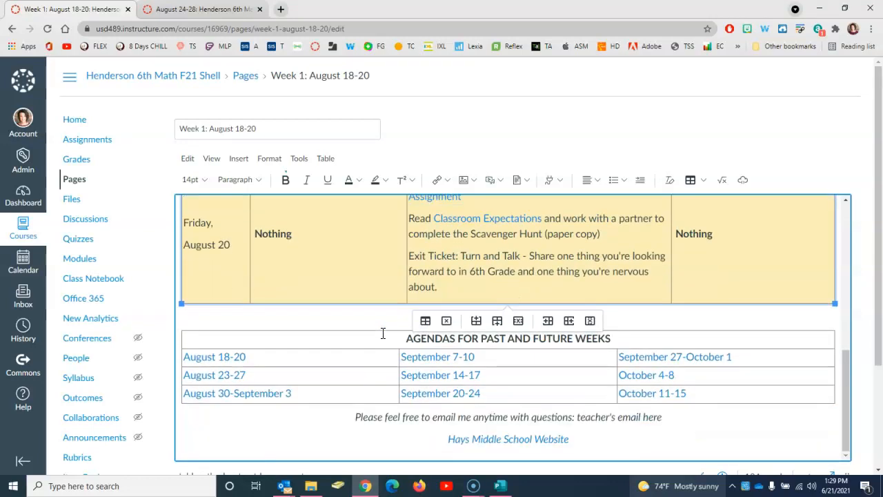
pyautogui.scroll(-2, 384, 334)
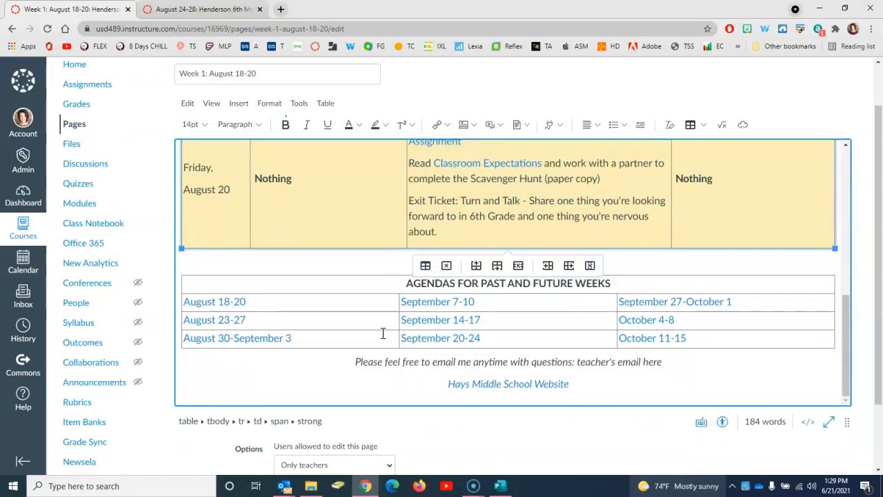
# Replace the footer's 'teacher's email here' placeholder with the teacher's email address, then select it
pyautogui.click(623, 361)
pyautogui.moveTo(662, 362); pyautogui.dragTo(576, 363)
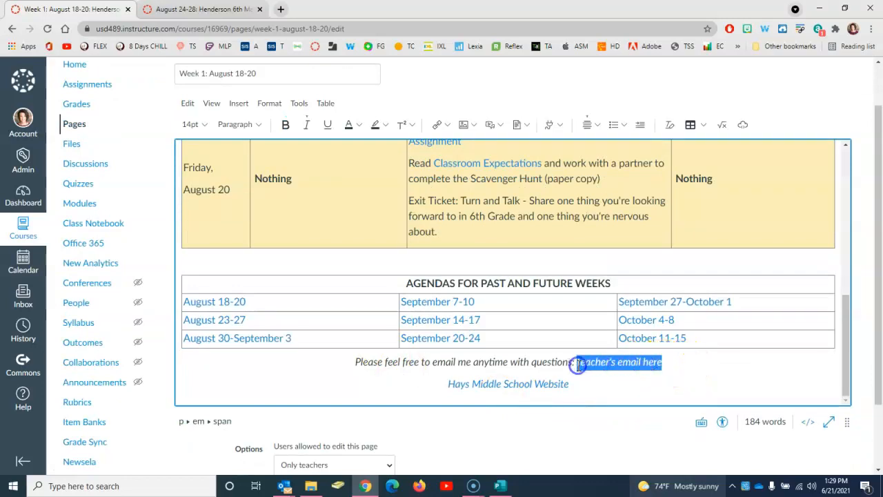
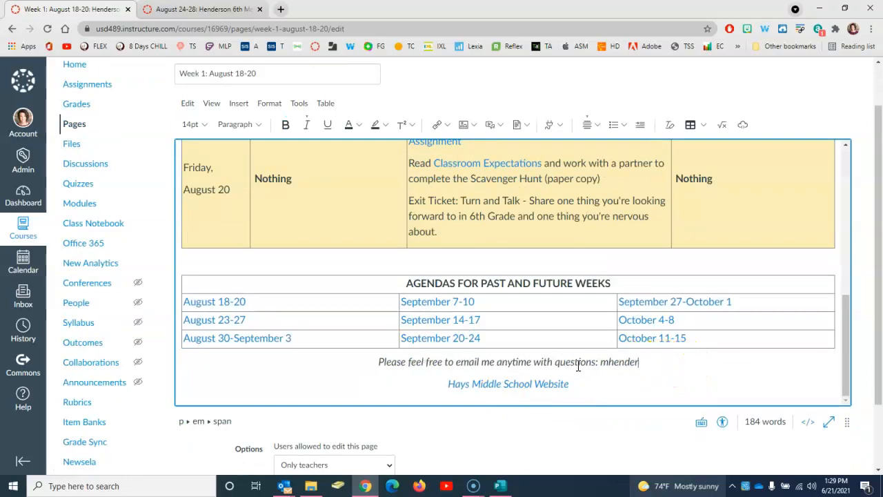
pyautogui.moveTo(675, 362); pyautogui.dragTo(564, 363)
pyautogui.hotkey('ctrl', 'c')
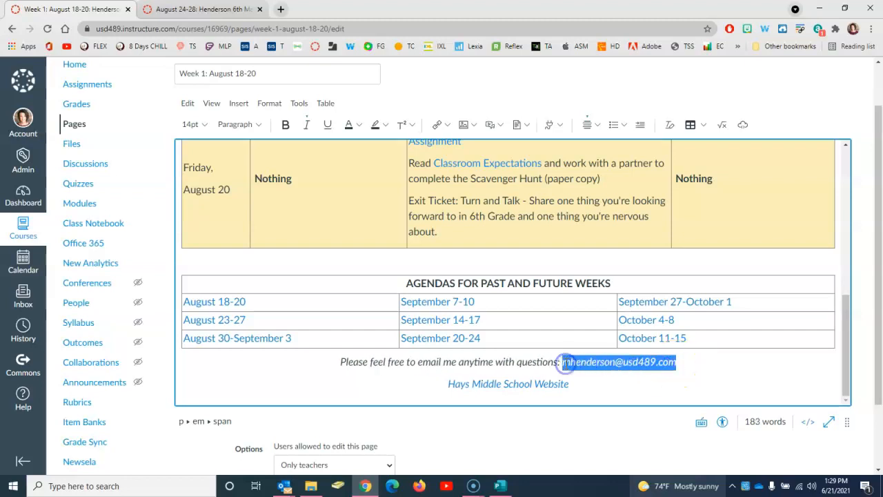
# Make the footer email an external link whose target is that same email address
pyautogui.click(446, 126)
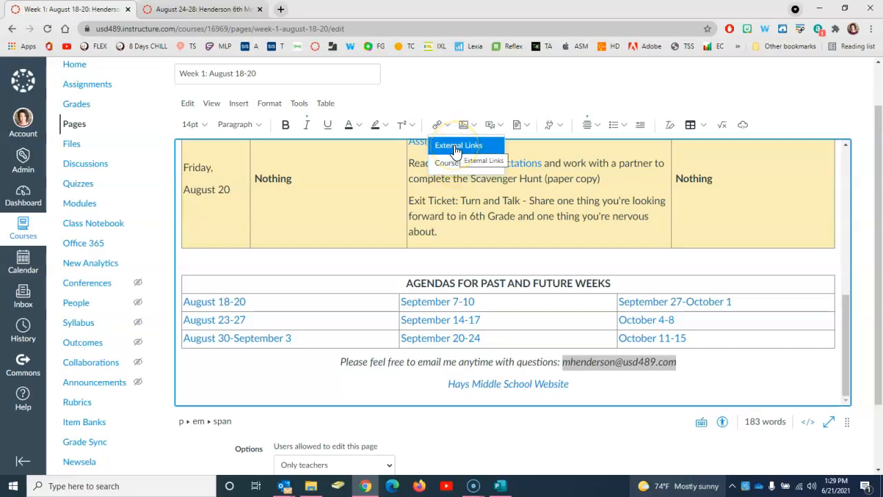
pyautogui.click(455, 148)
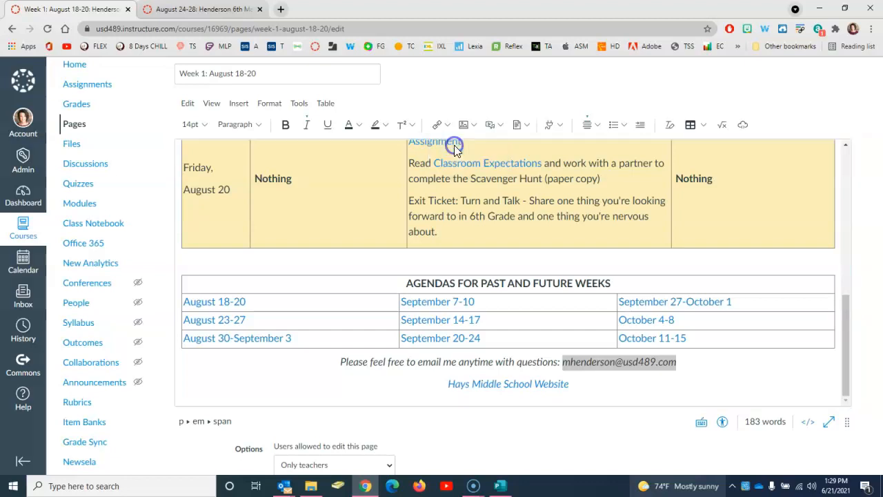
pyautogui.click(325, 294)
pyautogui.hotkey('ctrl', 'v')
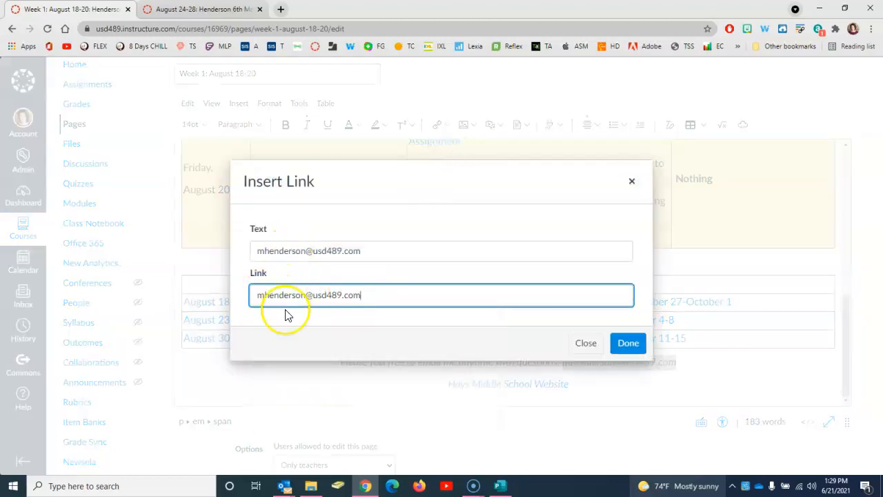
pyautogui.click(625, 346)
pyautogui.click(695, 368)
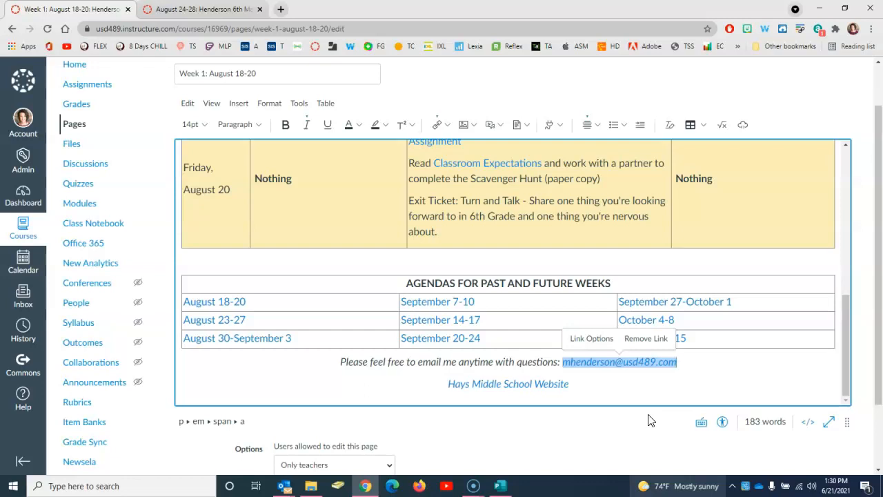
pyautogui.scroll(-2, 649, 420)
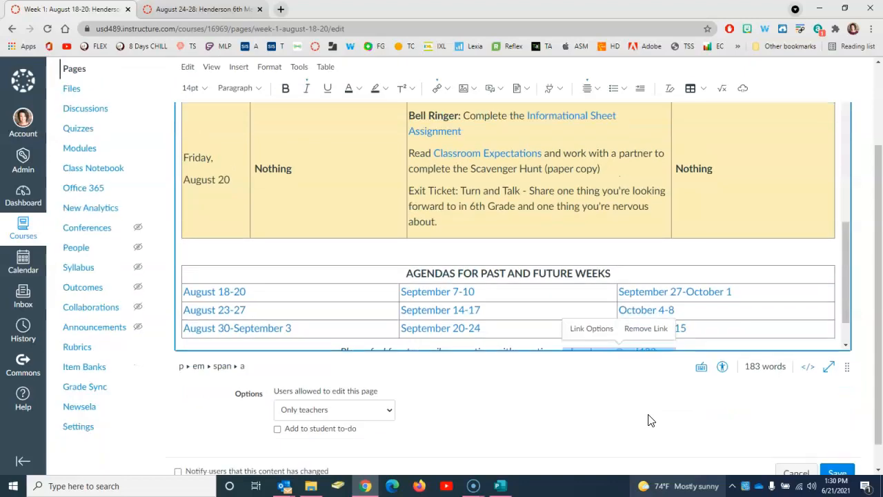